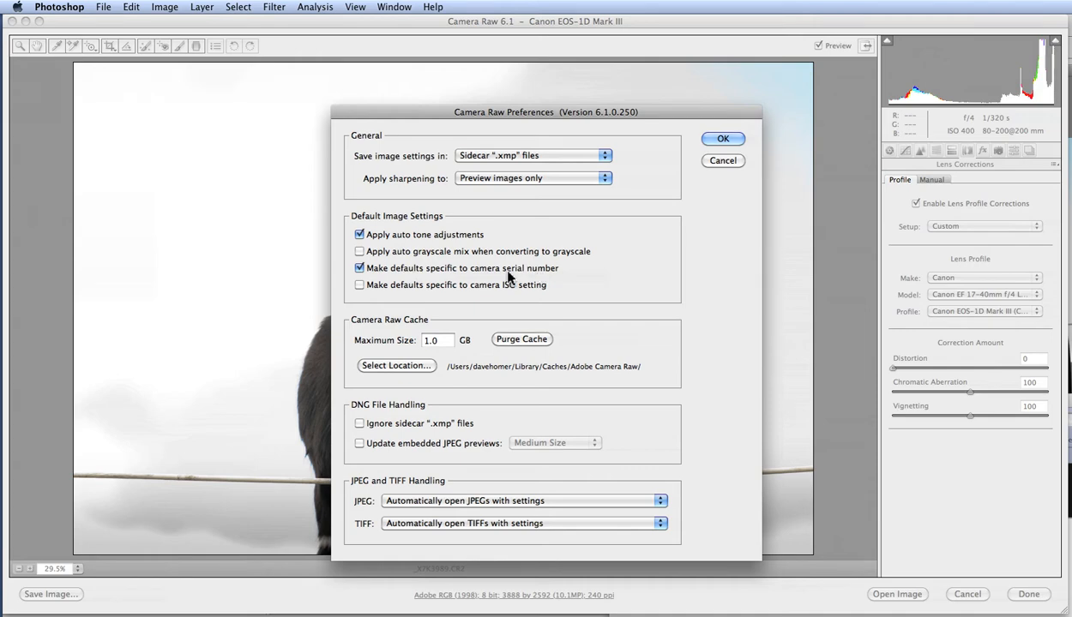
Toggle the 'Make defaults specific to camera serial number' preference and close the Camera Raw Preferences.
left_click(359, 269)
left_click(723, 161)
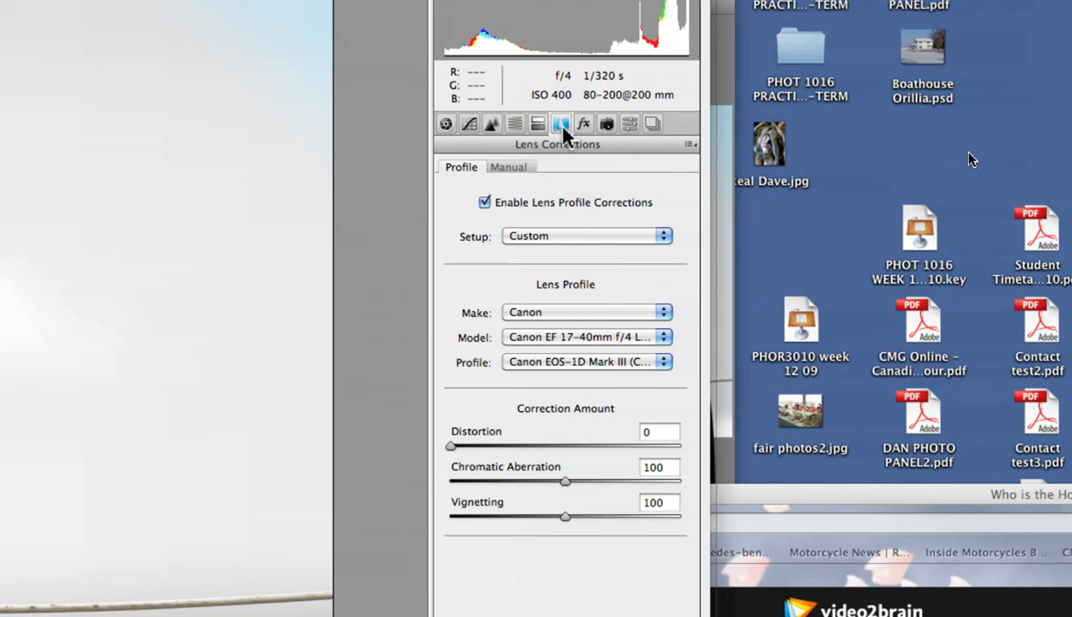
Inspect the Manual and Profile tabs of the Lens Corrections panel.
left_click(512, 172)
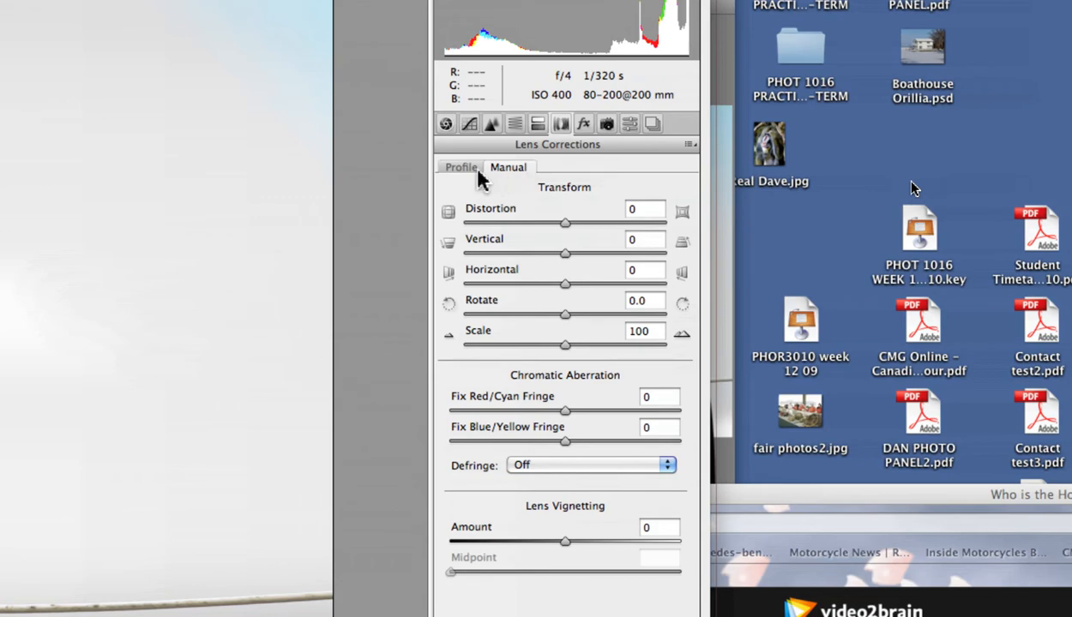
left_click(480, 177)
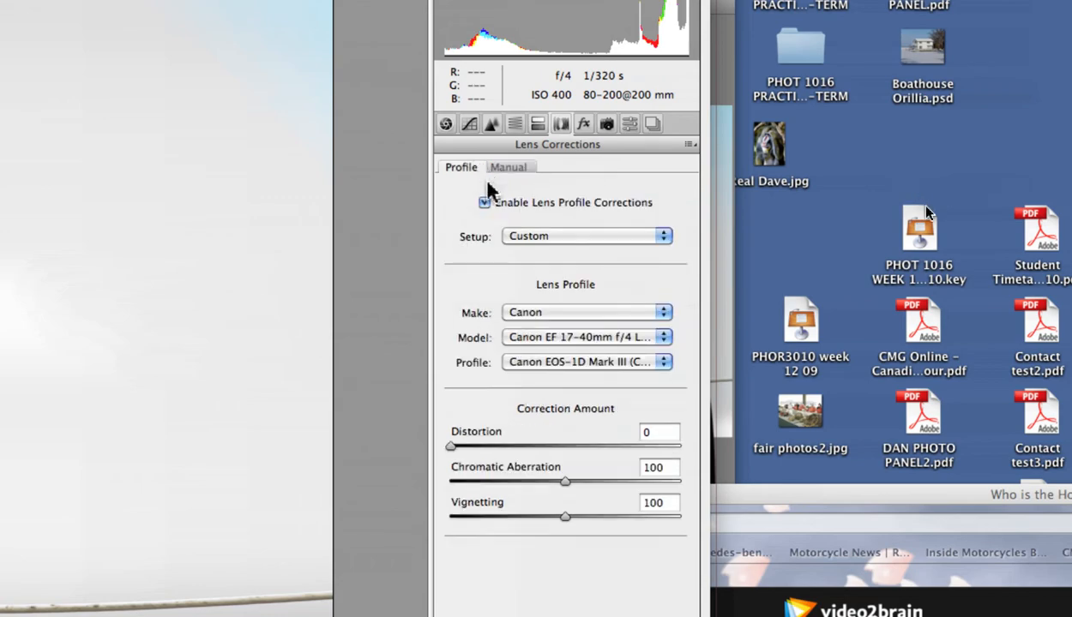
Switch the lens profile Setup to Default and back to Custom.
left_click(541, 235)
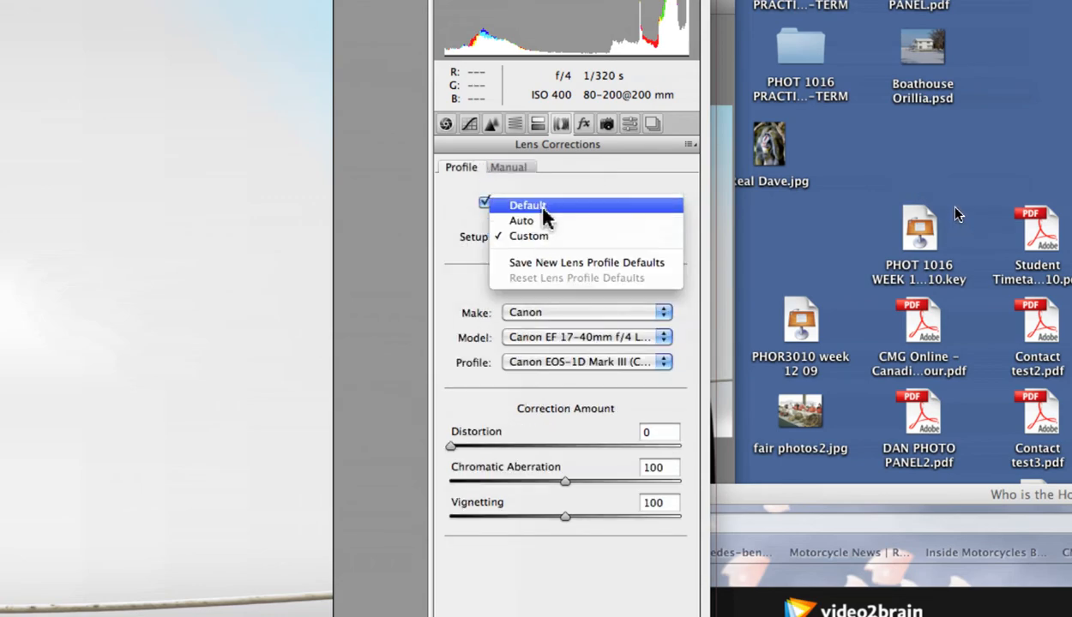
left_click(544, 208)
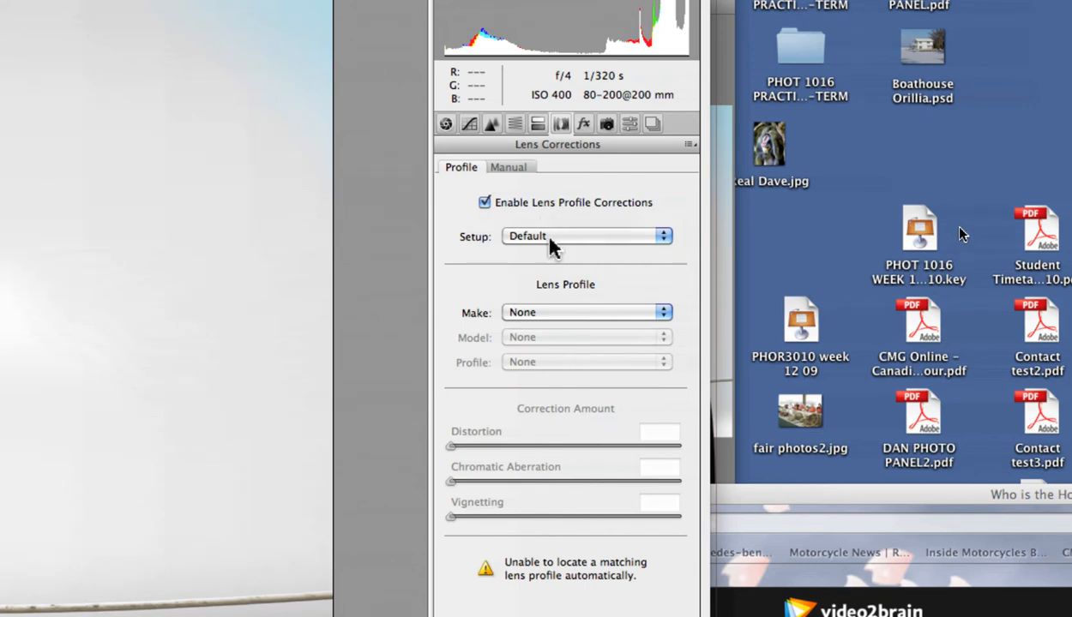
left_click(549, 240)
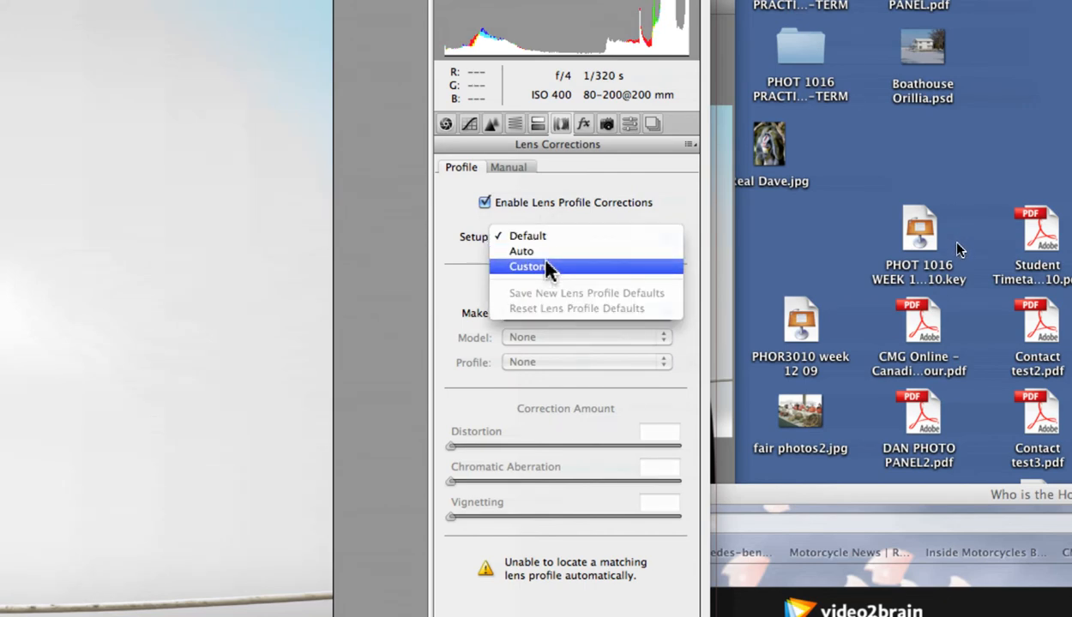
left_click(549, 268)
Browse the available lens makes and lens models without changing them.
left_click(572, 314)
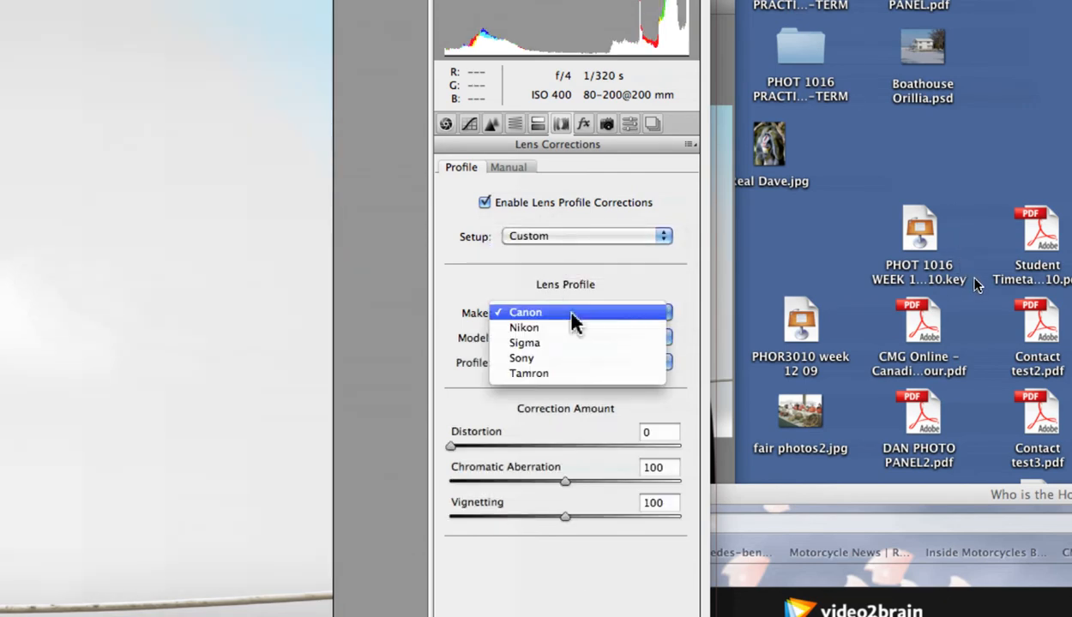
left_click(572, 314)
left_click(604, 338)
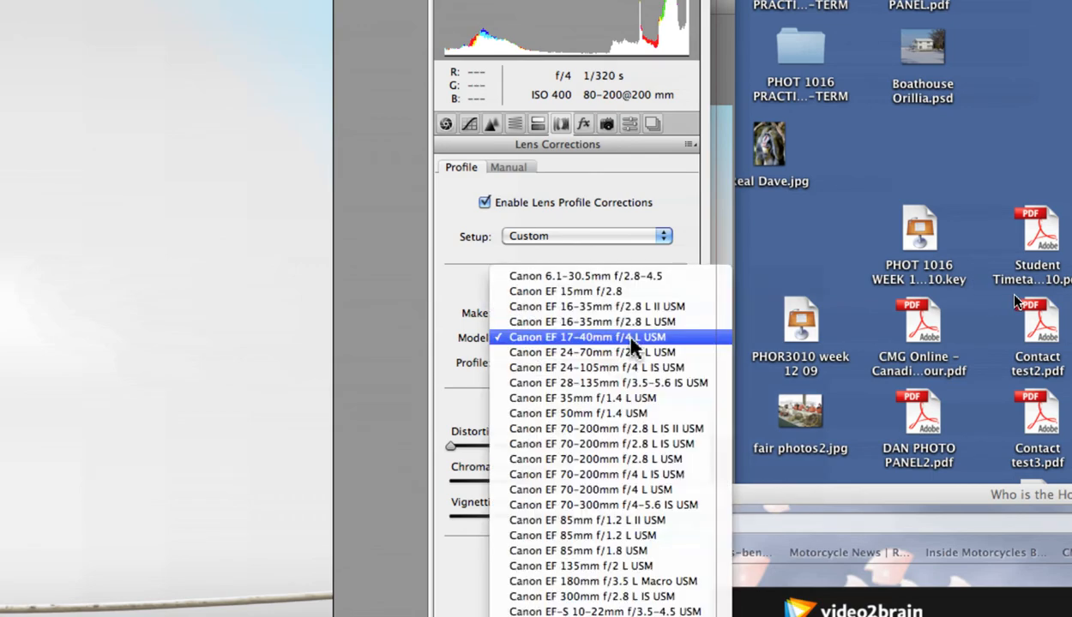
left_click(632, 341)
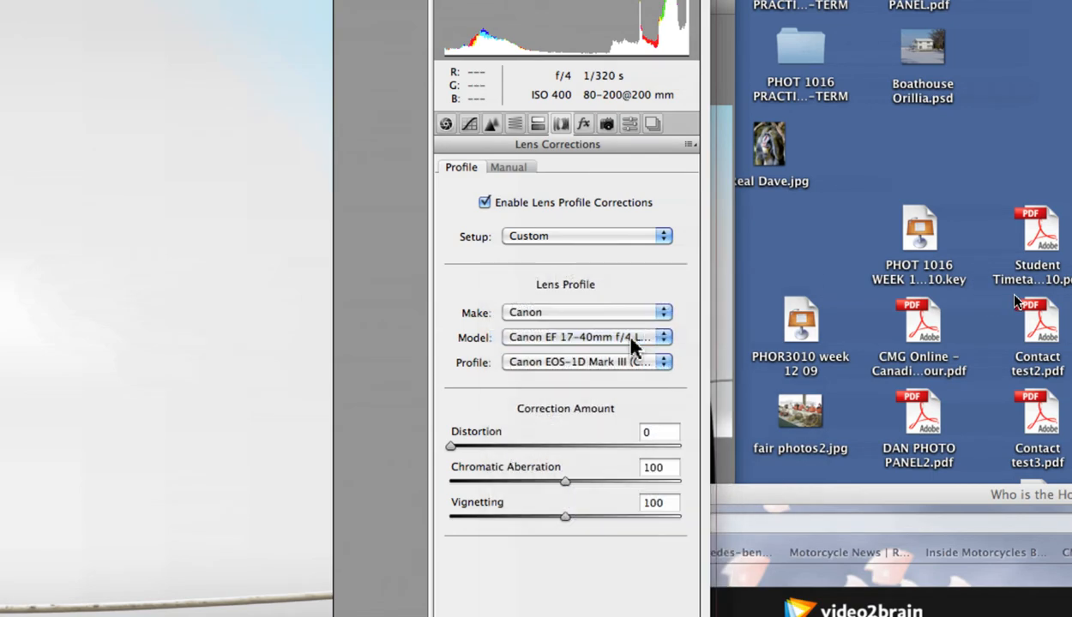
Select the Canon EF 70-200mm f/2.8 L USM lens model for the profile correction.
left_click(632, 341)
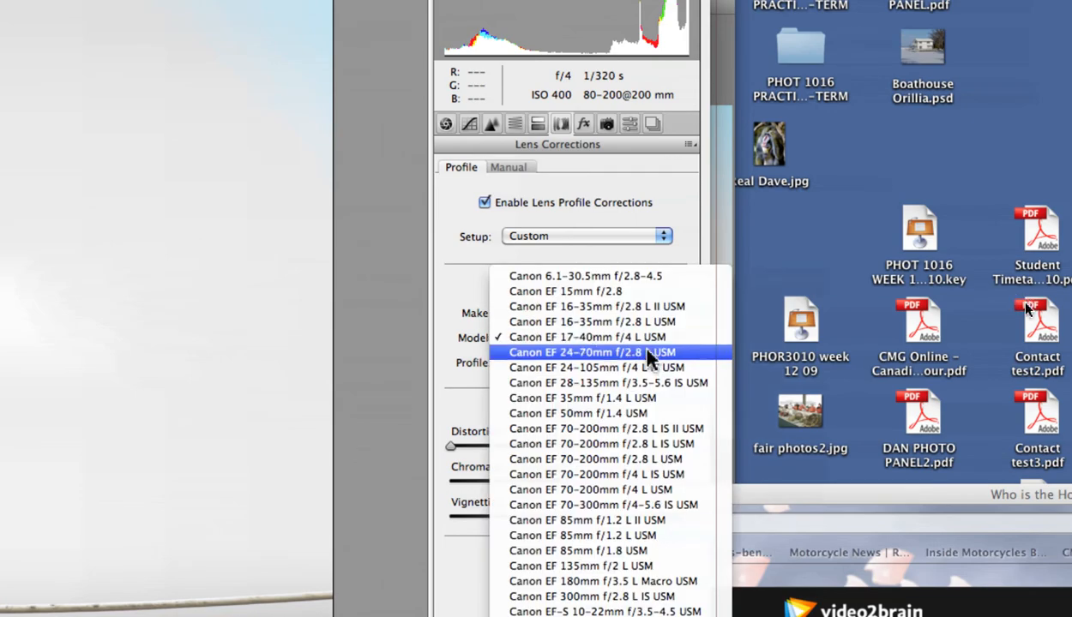
left_click(643, 461)
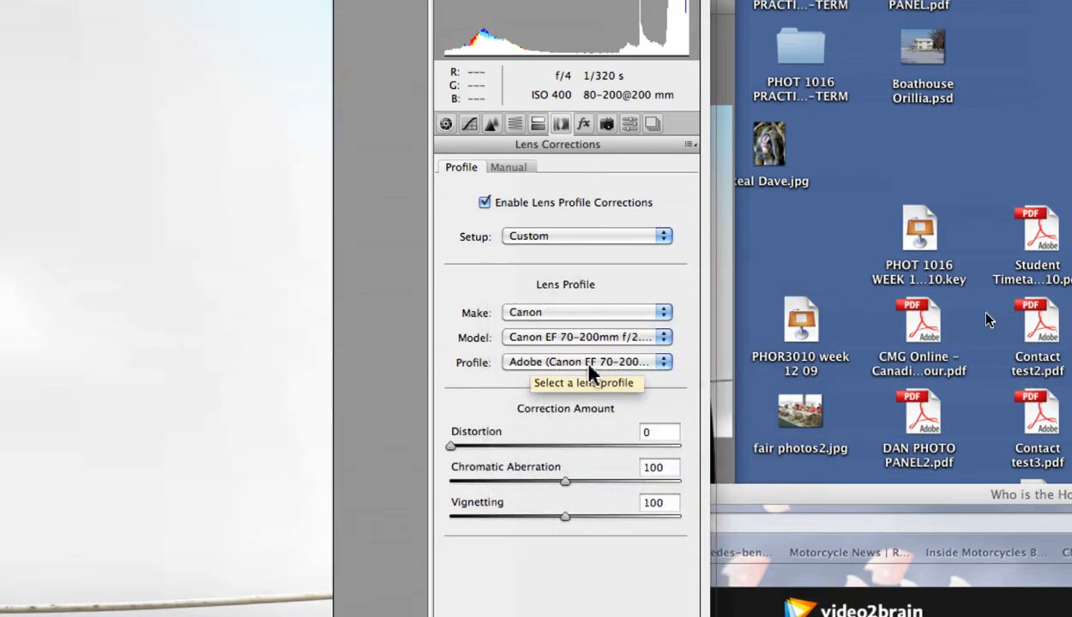
Open the lens profile list to check which profiles are available for this lens.
left_click(589, 369)
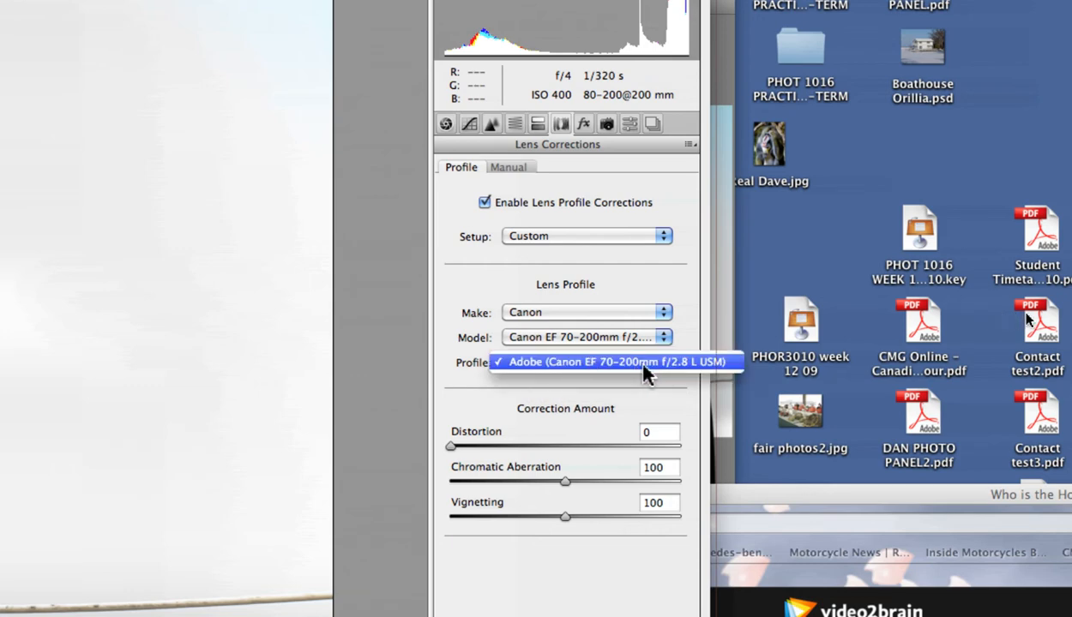
left_click(586, 346)
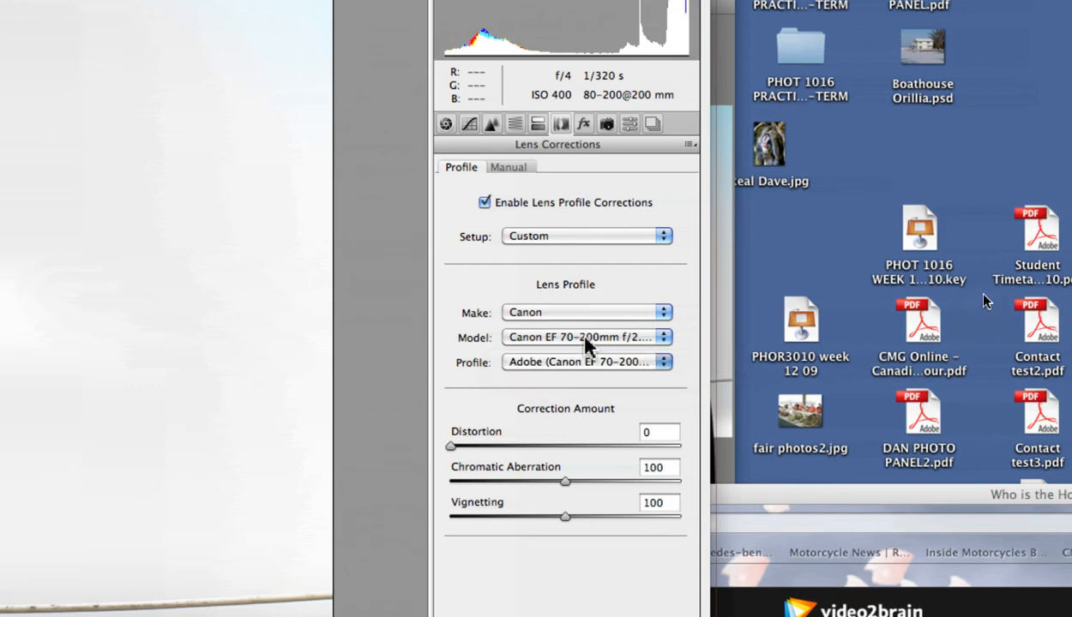
left_click(570, 368)
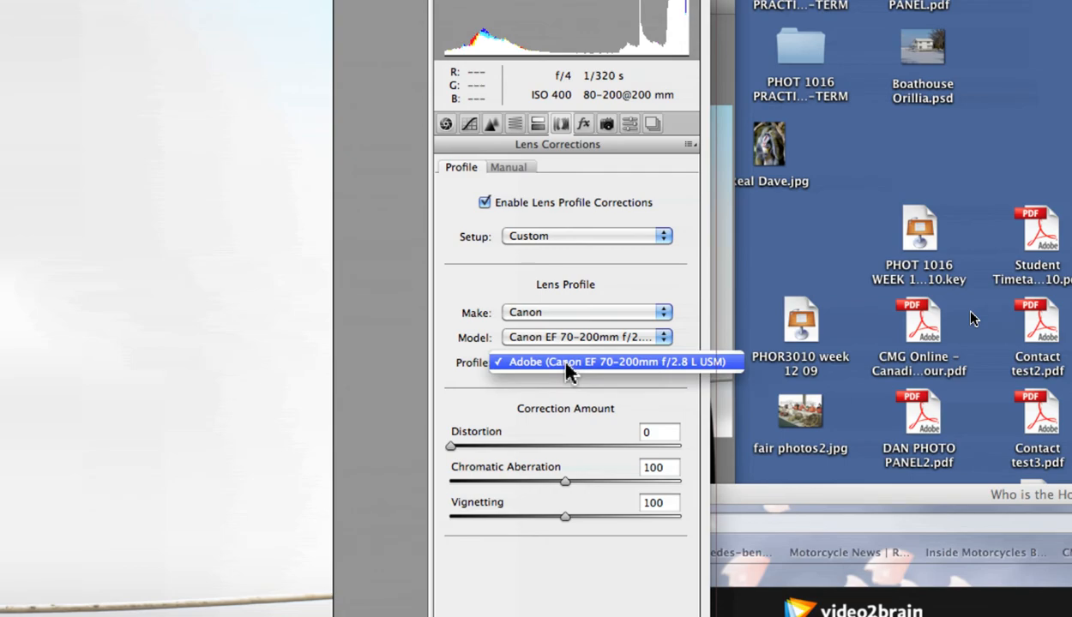
left_click(570, 369)
left_click(568, 367)
left_click(567, 367)
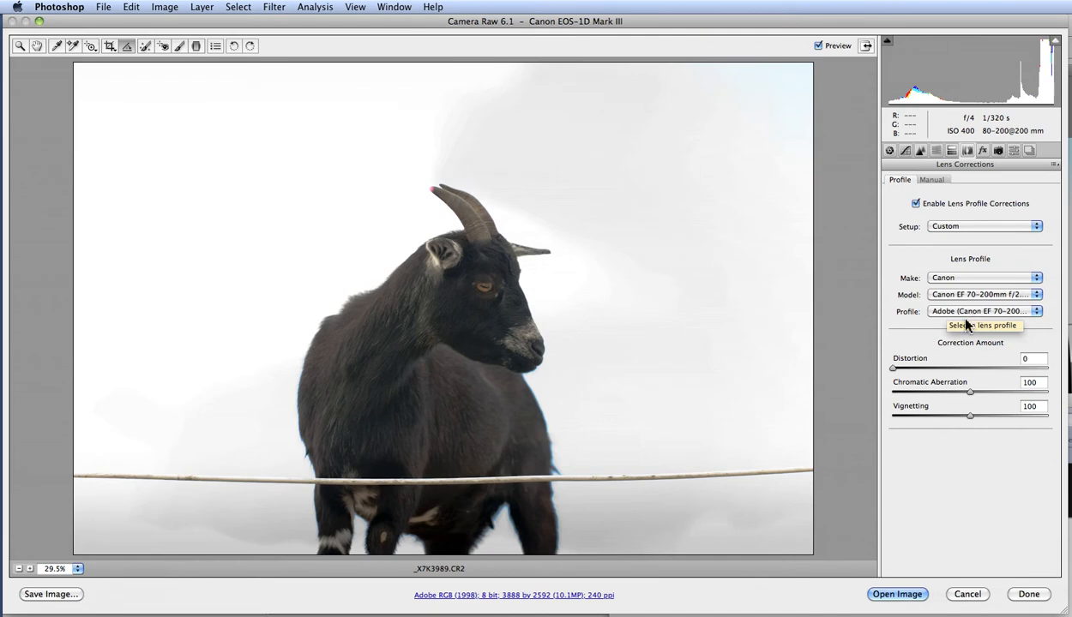
Try the Canon EF 50mm f/1.4 USM and Canon EF 16-35mm f/2.8 L II USM lens models.
left_click(976, 295)
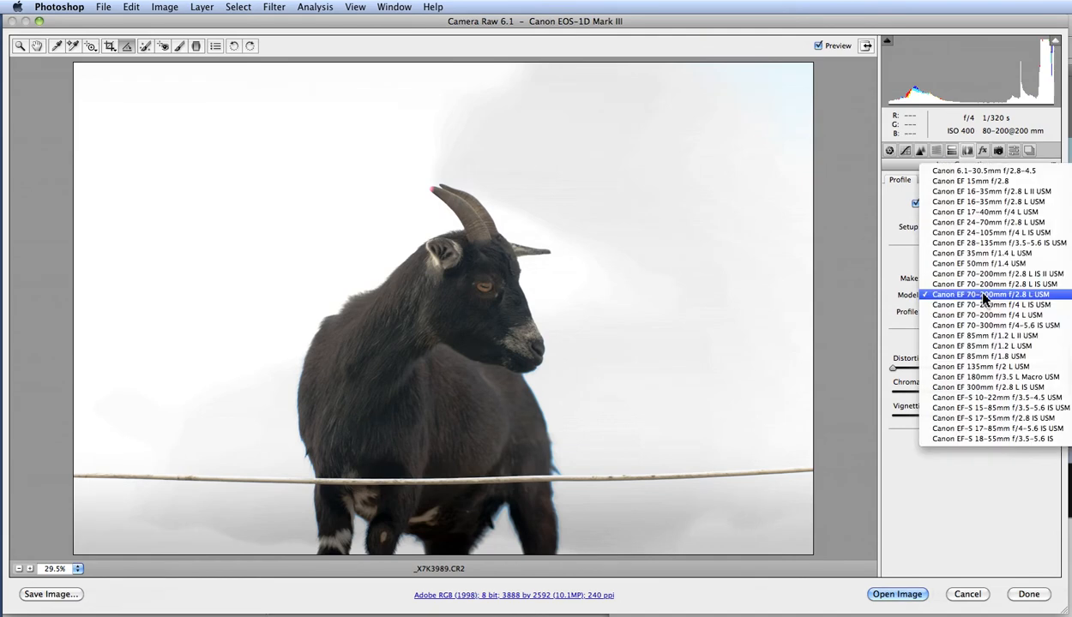
left_click(992, 263)
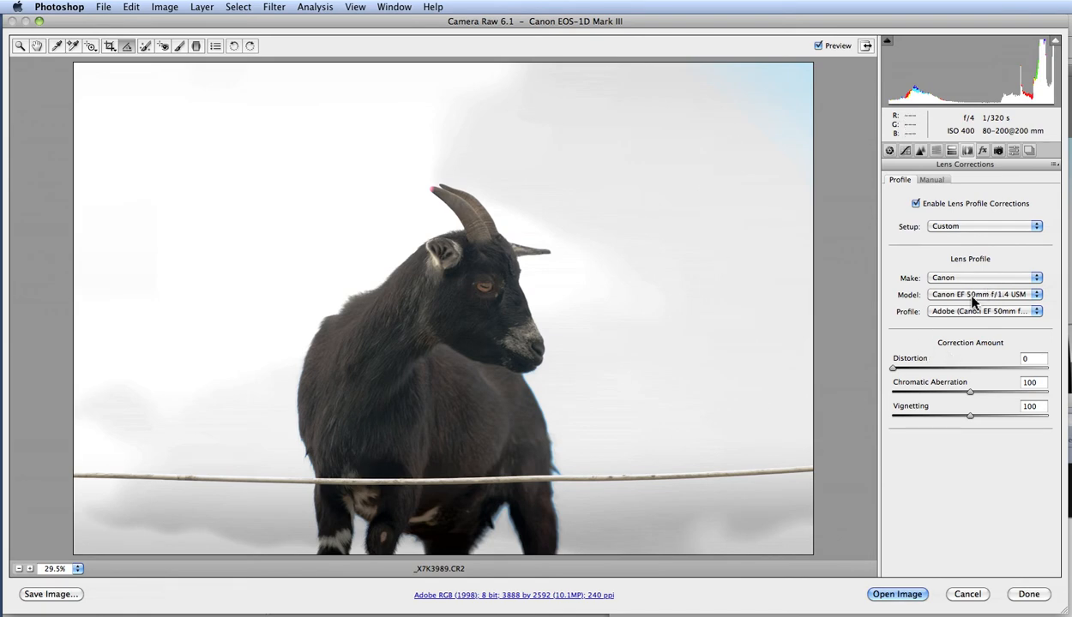
left_click(975, 296)
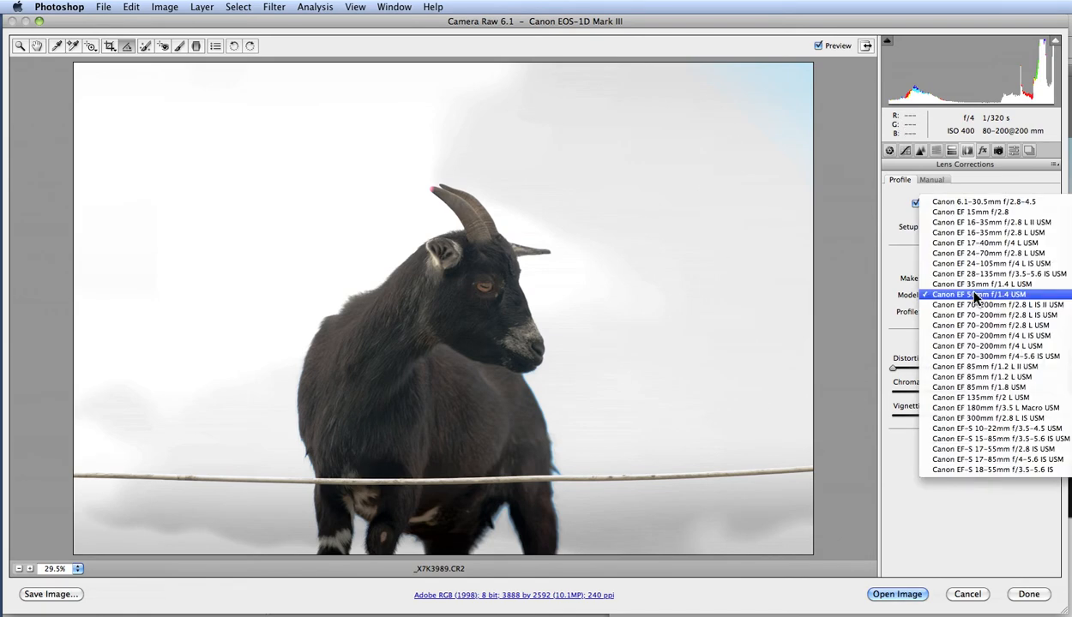
left_click(991, 224)
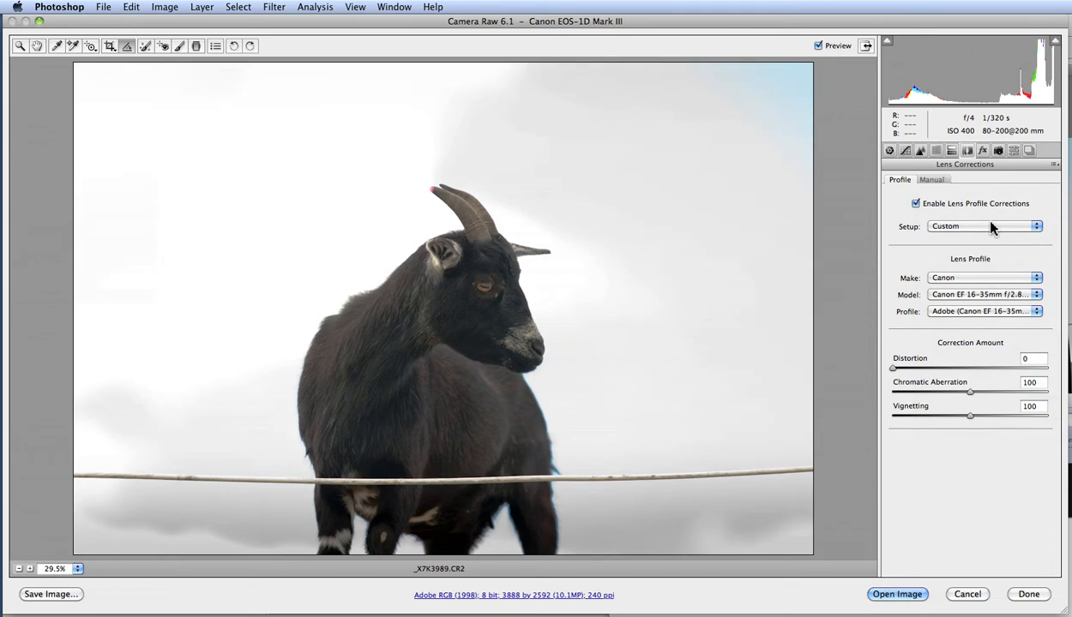
Reselect the Canon EF 70-200mm f/2.8 L USM model and check its Adobe profile.
left_click(976, 296)
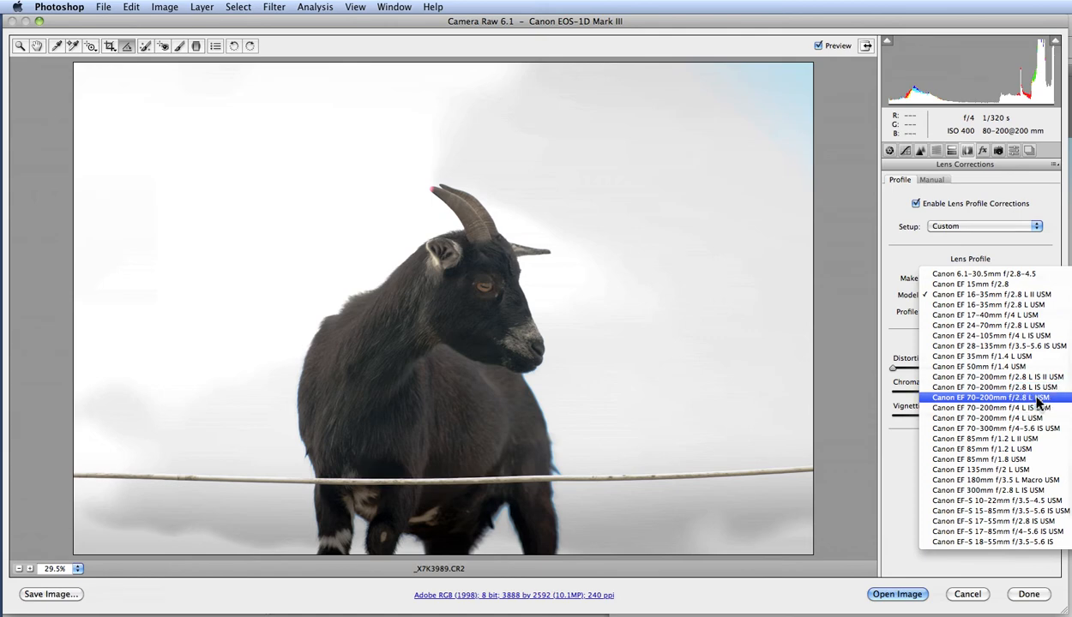
left_click(1025, 397)
left_click(969, 317)
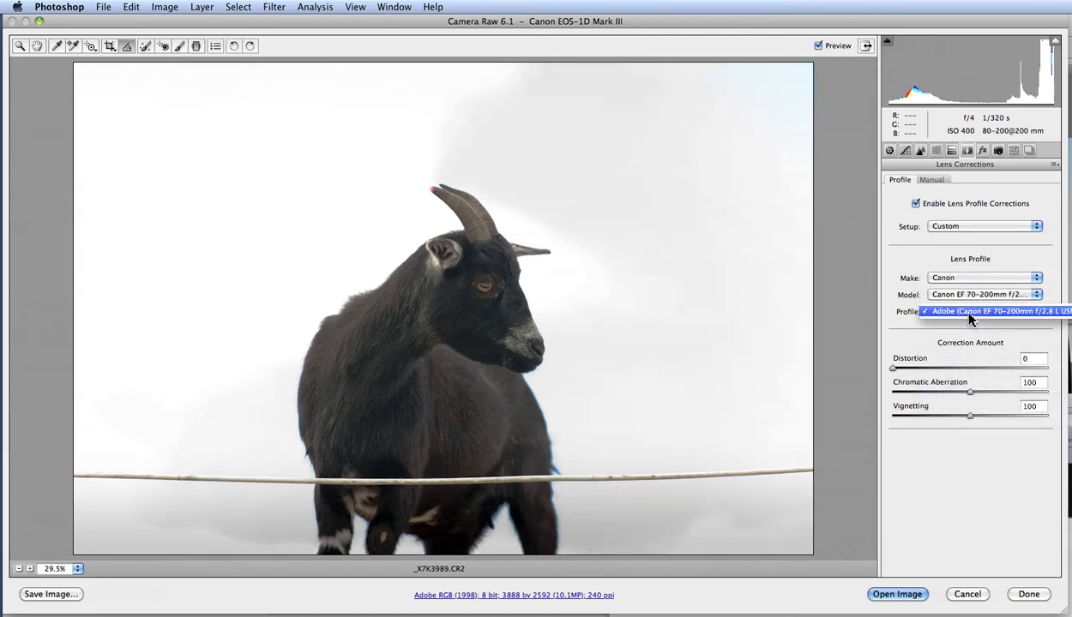
left_click(970, 317)
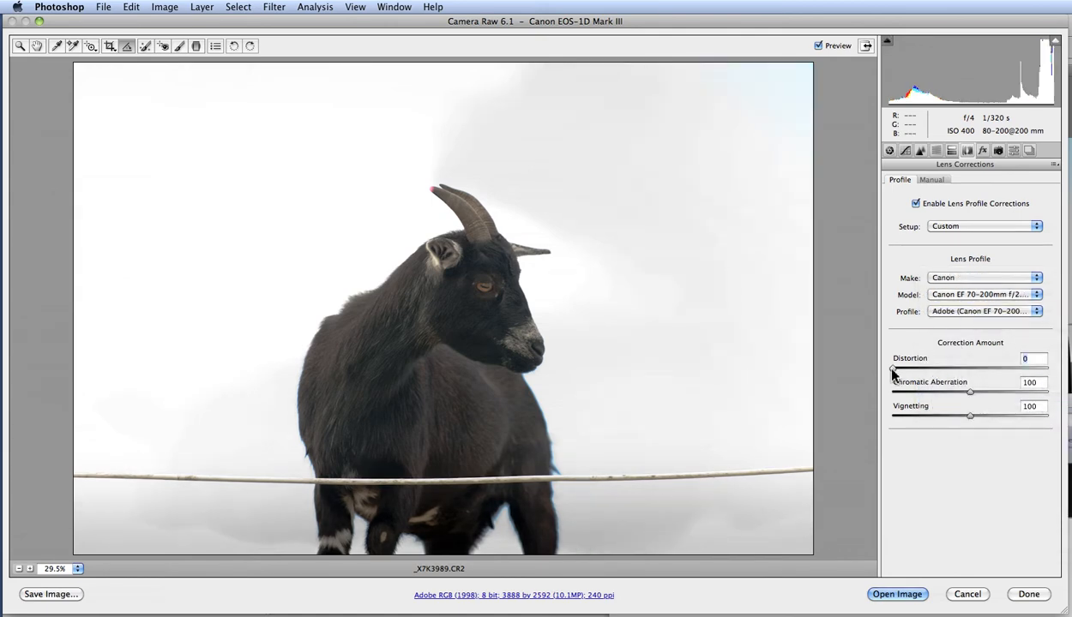
left_click_drag(893, 369, 871, 365)
left_click_drag(539, 305, 565, 330)
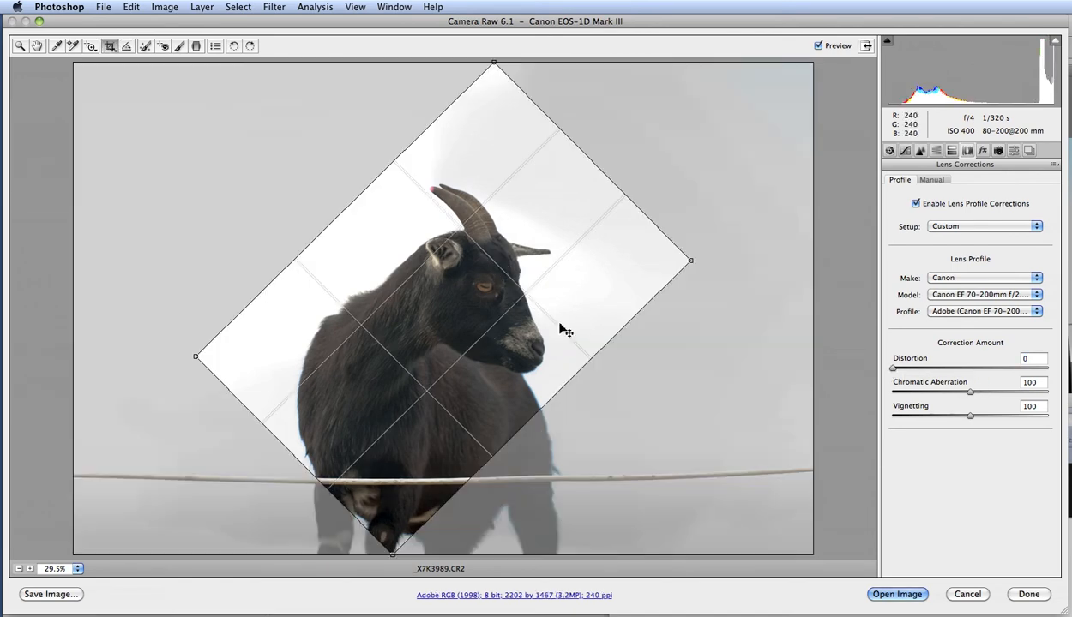
key("Escape")
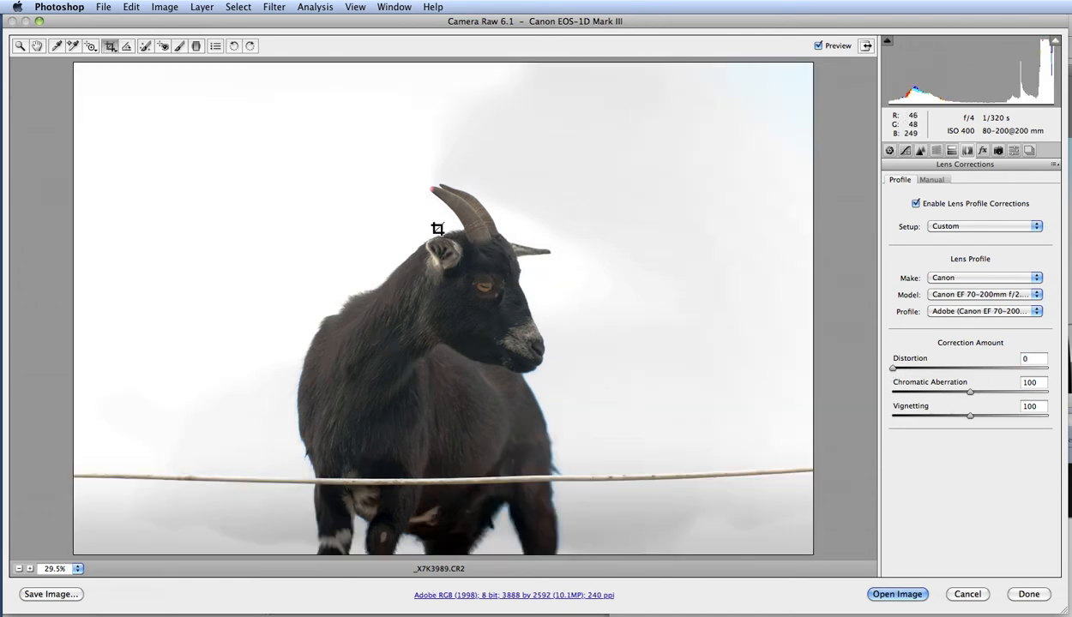
Zoom in to 400% on the goat's edge and examine the chromatic aberration correction.
left_click_drag(498, 253, 575, 331)
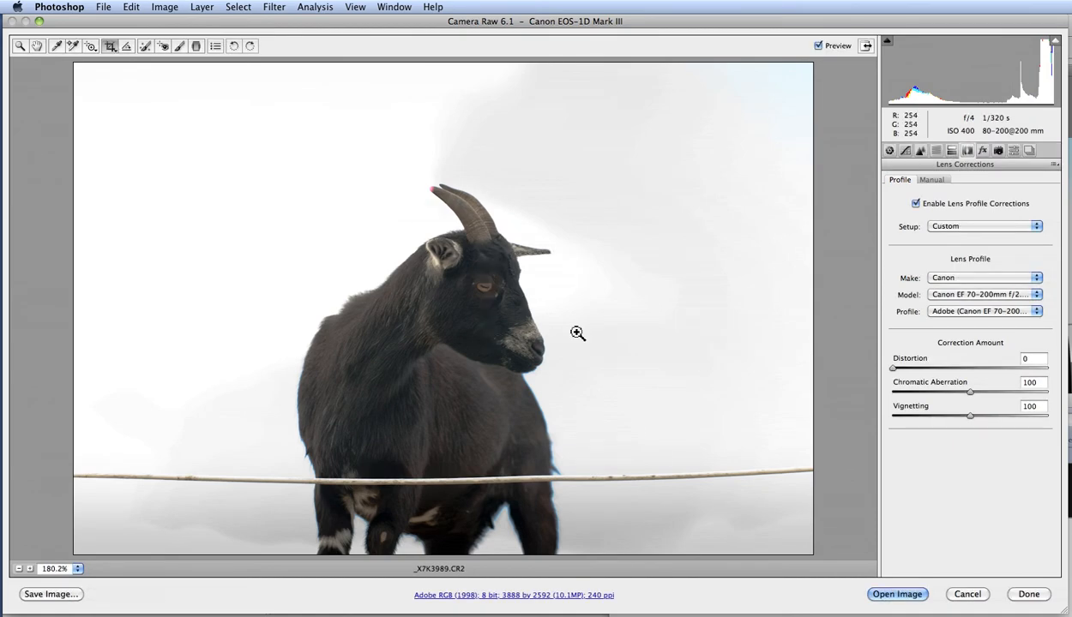
left_click_drag(329, 303, 413, 380)
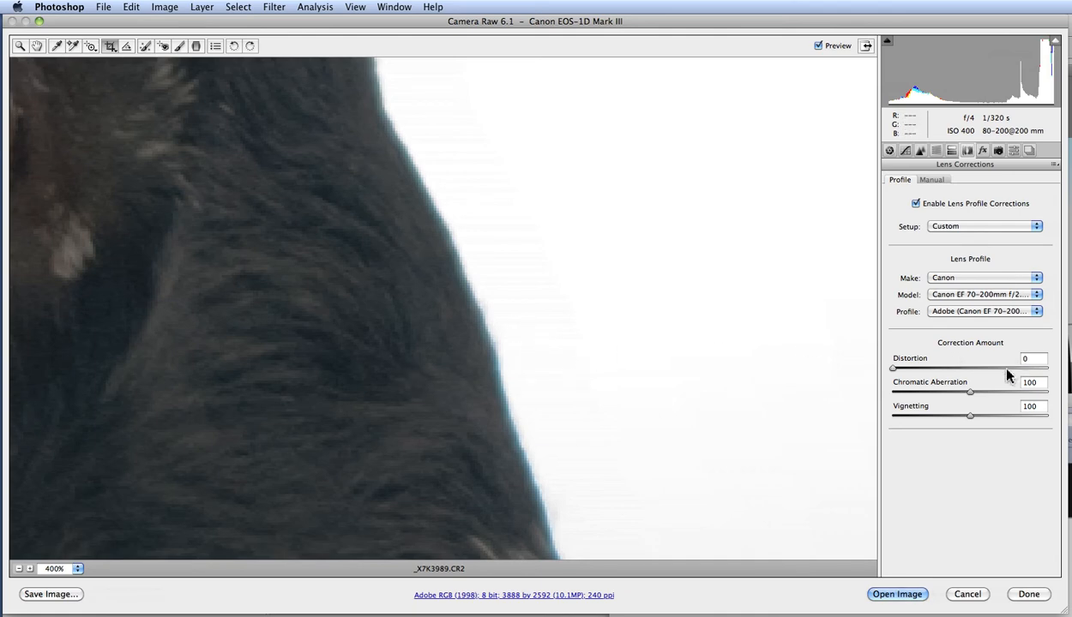
mouse_move(970, 393)
left_mouse_down()
mouse_move(909, 395)
mouse_move(964, 392)
left_mouse_up()
left_click_drag(894, 394, 897, 393)
double_click(1048, 392)
Set the profile Vignetting correction amount to 93.
key("alt")
left_click(780, 378, "alt")
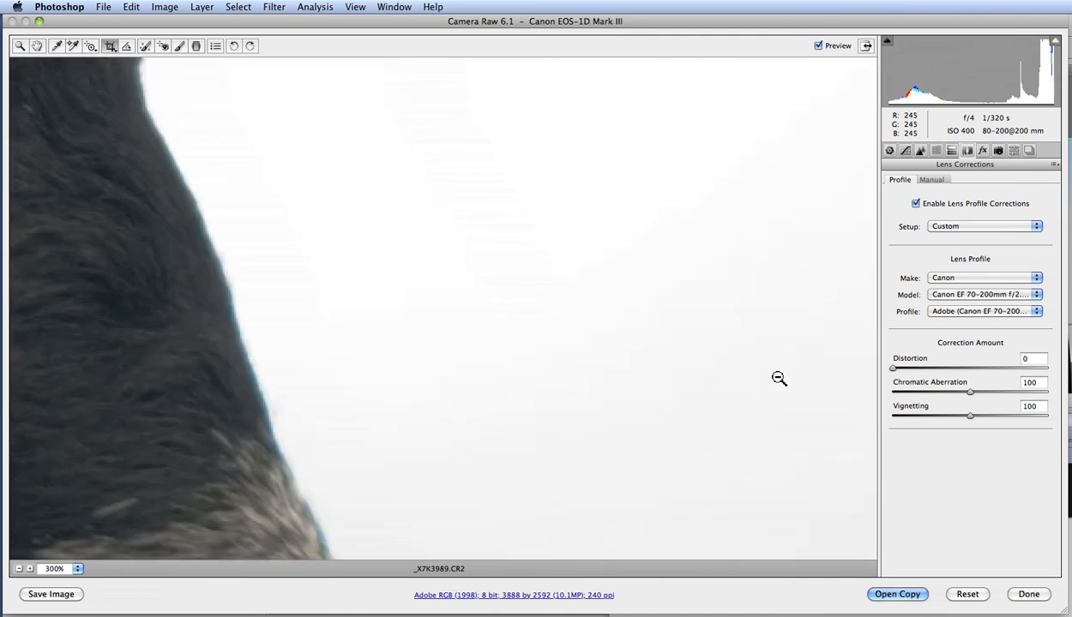
left_click(744, 378, "alt")
left_click(405, 374, "alt")
left_click(365, 370, "alt")
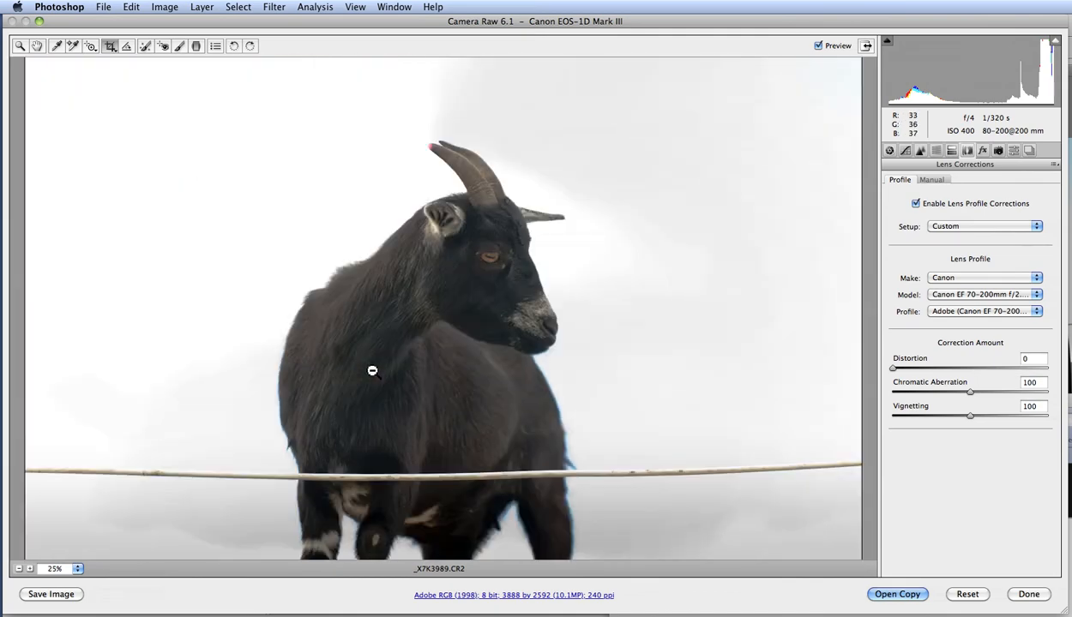
left_click(370, 370, "alt")
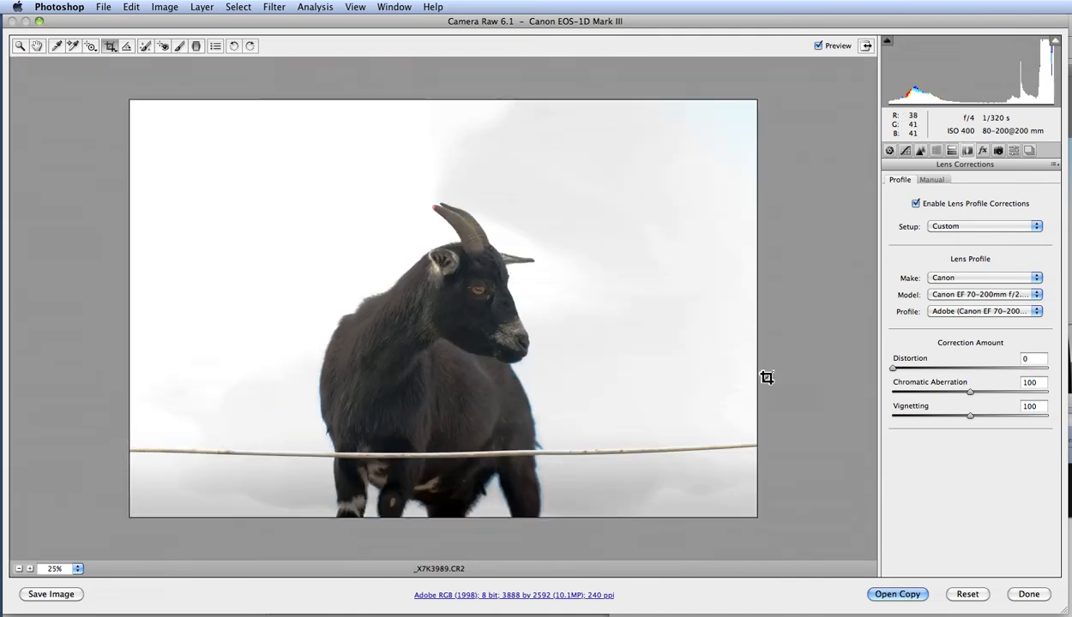
left_click(965, 418)
mouse_move(965, 418)
left_mouse_down()
mouse_move(881, 420)
mouse_move(1045, 414)
mouse_move(860, 411)
mouse_move(1033, 407)
mouse_move(1045, 421)
mouse_move(884, 418)
mouse_move(1052, 421)
mouse_move(897, 426)
mouse_move(1041, 431)
mouse_move(965, 432)
left_mouse_up()
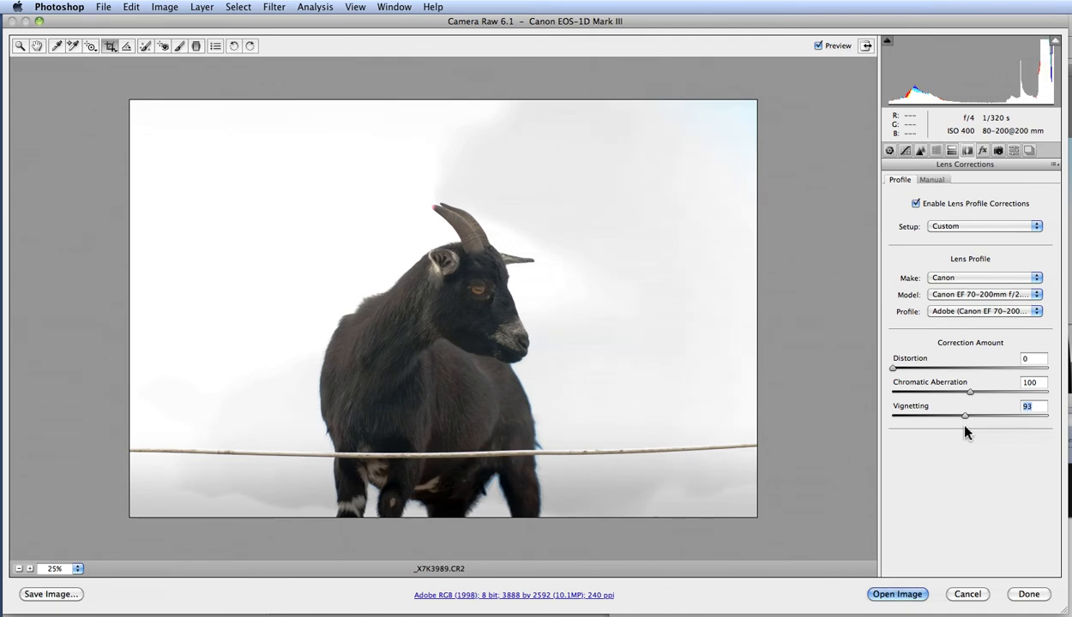
Set manual transforms: Distortion +4, Vertical +1, Horizontal +3, Rotate +0.1 and Scale 98.
left_click(932, 180)
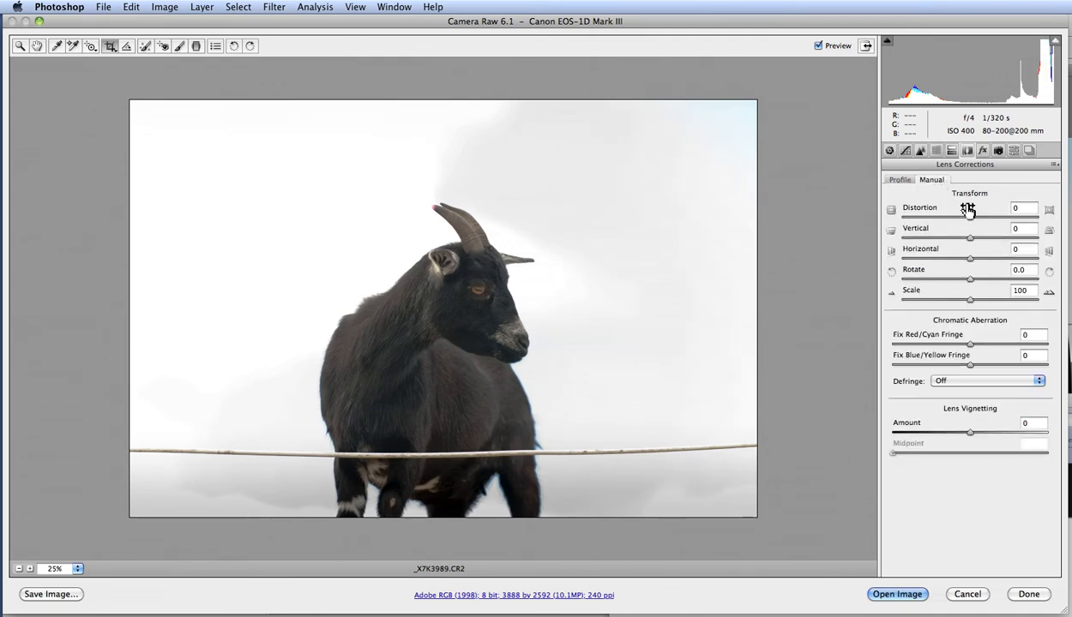
left_click_drag(969, 219, 966, 304)
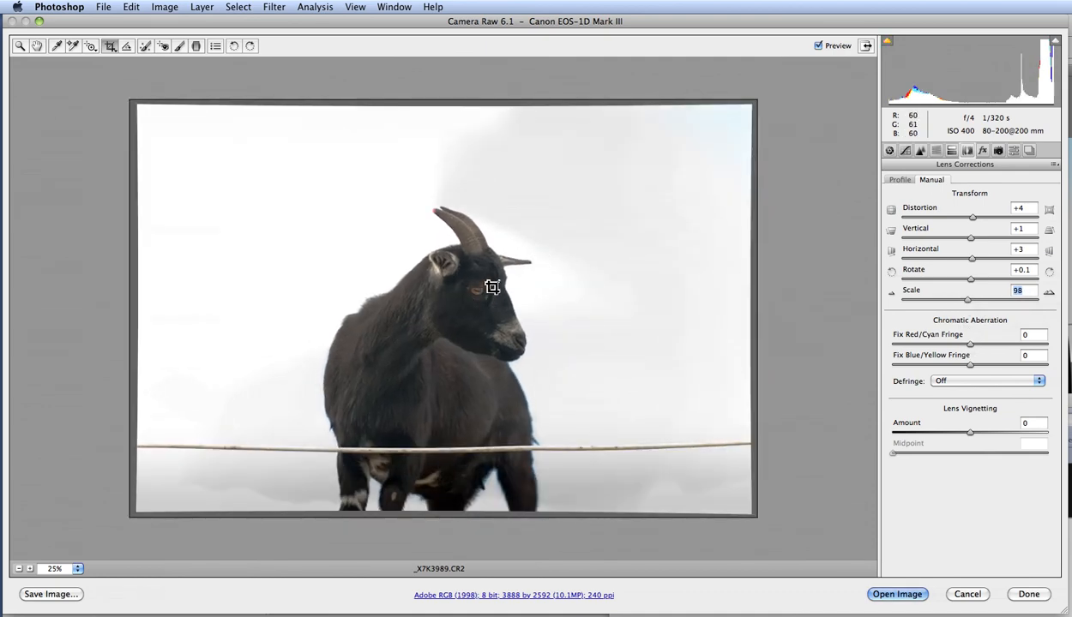
Zoom to 400% and set Fix Red/Cyan Fringe to +65, pulling Fix Blue/Yellow Fringe to a negative value.
key("space")
left_click_drag(518, 311, 528, 315)
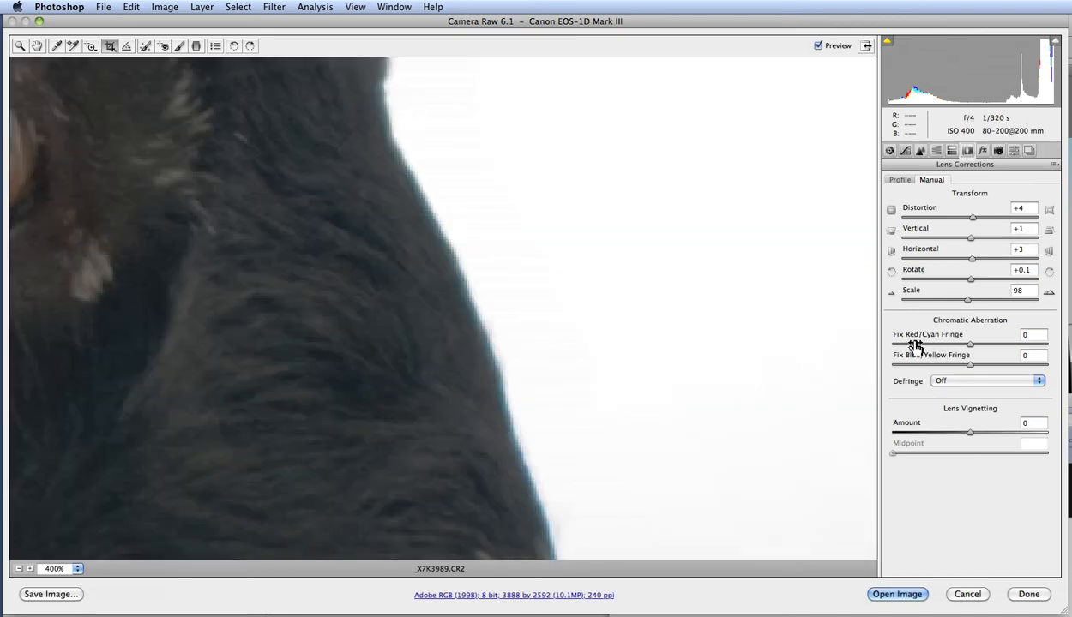
left_click_drag(972, 347, 968, 347)
mouse_move(899, 347)
left_mouse_down()
mouse_move(887, 351)
mouse_move(911, 349)
left_mouse_up()
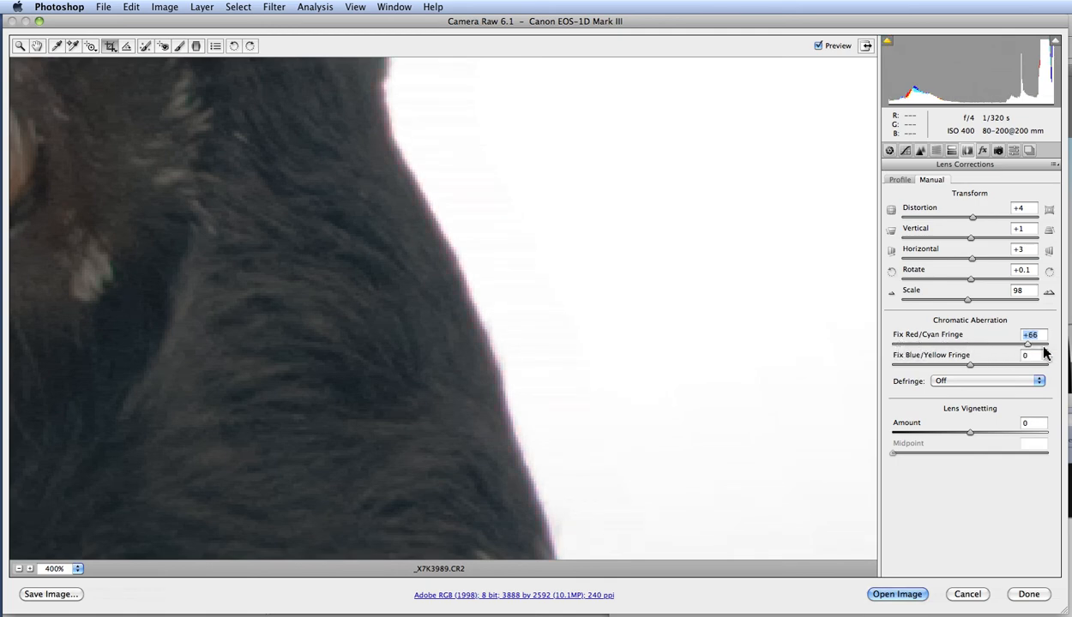
mouse_move(1044, 351)
left_mouse_down()
mouse_move(943, 349)
mouse_move(950, 365)
mouse_move(902, 365)
mouse_move(920, 365)
mouse_move(904, 350)
mouse_move(1023, 354)
left_mouse_up()
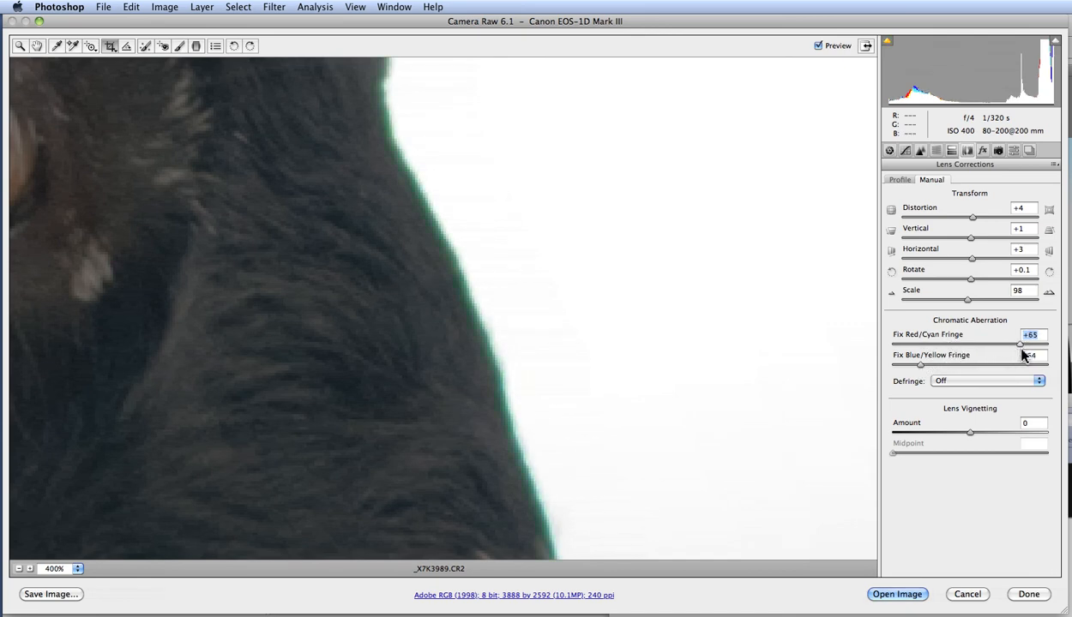
Set Fix Blue/Yellow Fringe to -28 and reset Fix Red/Cyan Fringe to 0.
left_click_drag(919, 367, 943, 376)
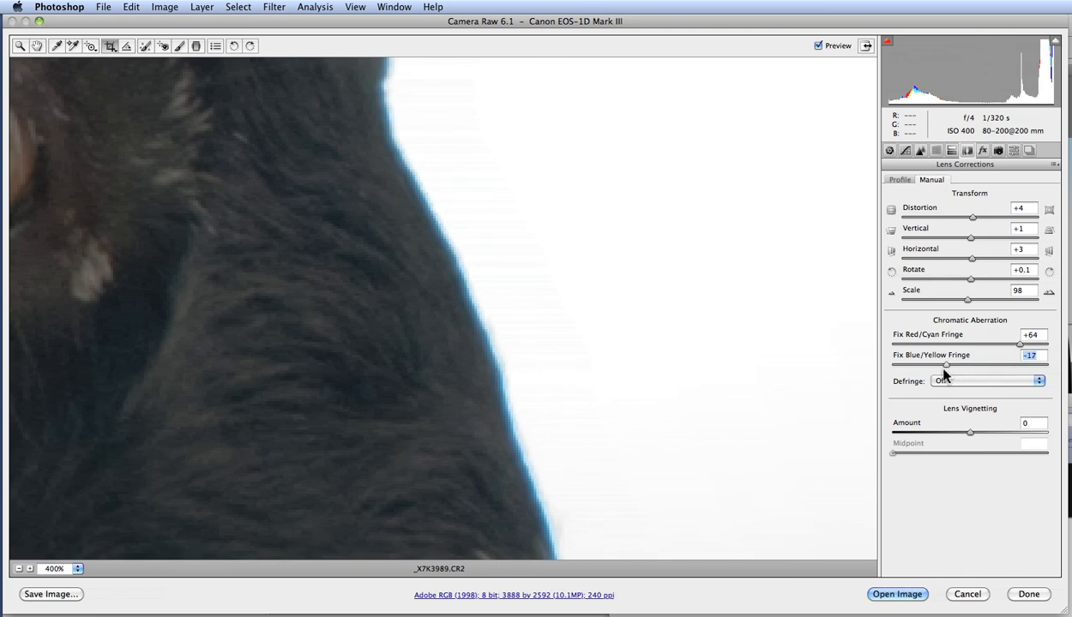
double_click(1020, 345)
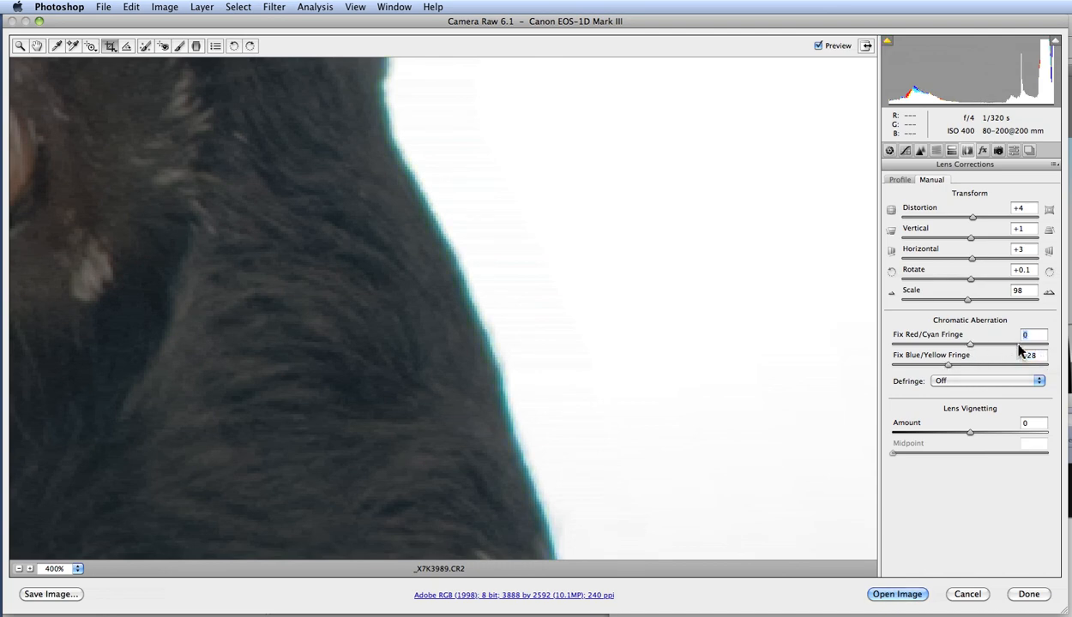
Set the chromatic aberration Defringe option to All Edges.
left_click(947, 380)
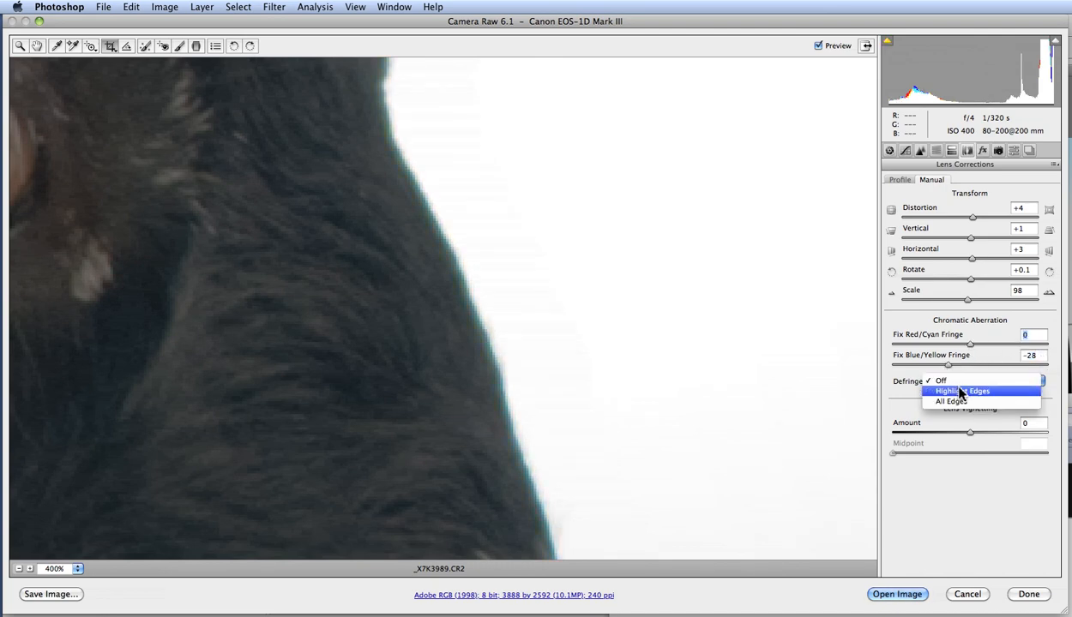
left_click(939, 390)
left_click(948, 380)
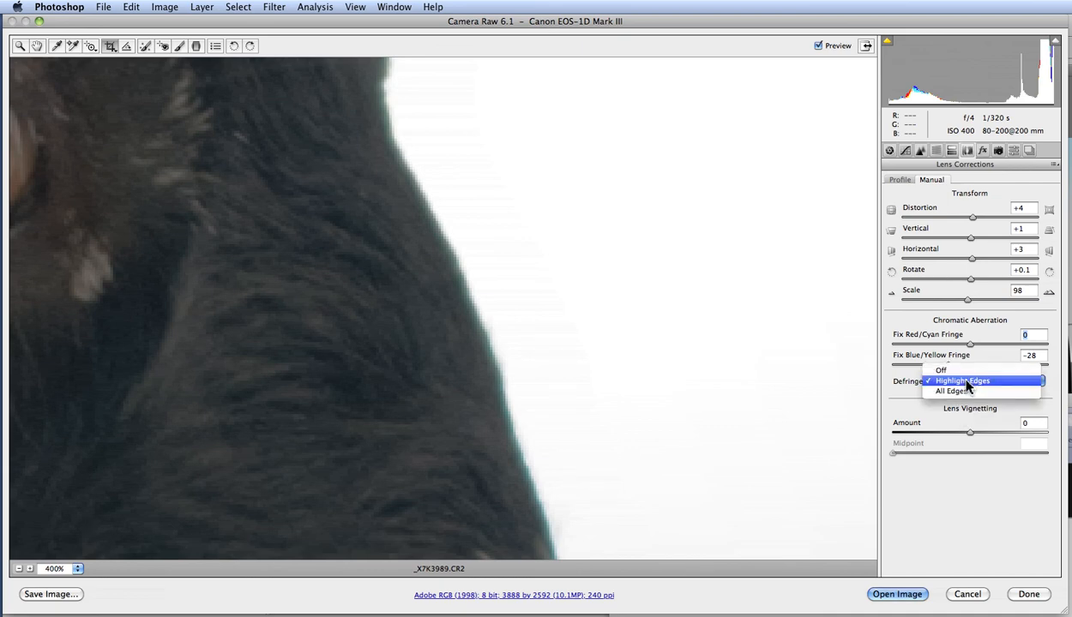
left_click(952, 391)
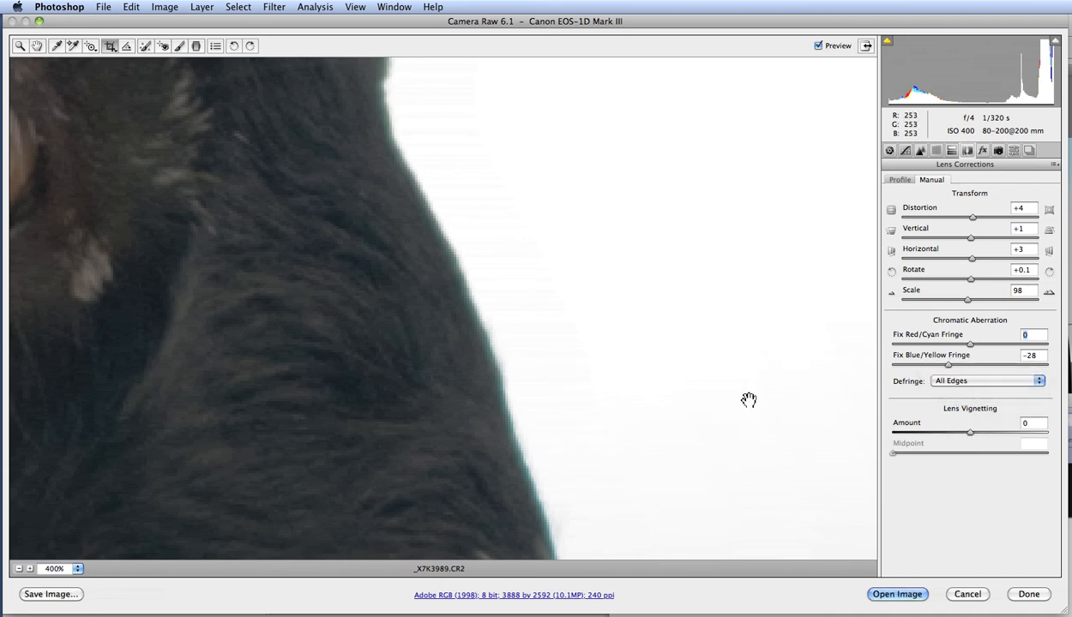
Zoom out to 25%, set the manual Lens Vignetting Amount to -13, and return to the Profile settings.
left_click(650, 369, "alt")
left_click(650, 368, "alt")
left_click(632, 366, "alt")
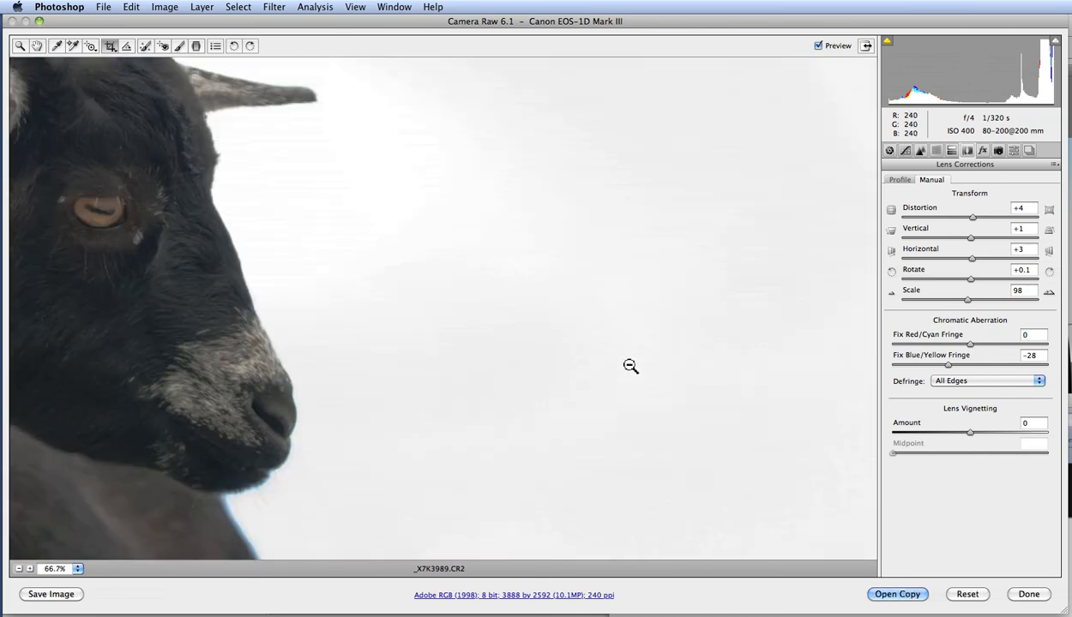
left_click(632, 366, "alt")
left_click(628, 366, "alt")
left_click(623, 365, "alt")
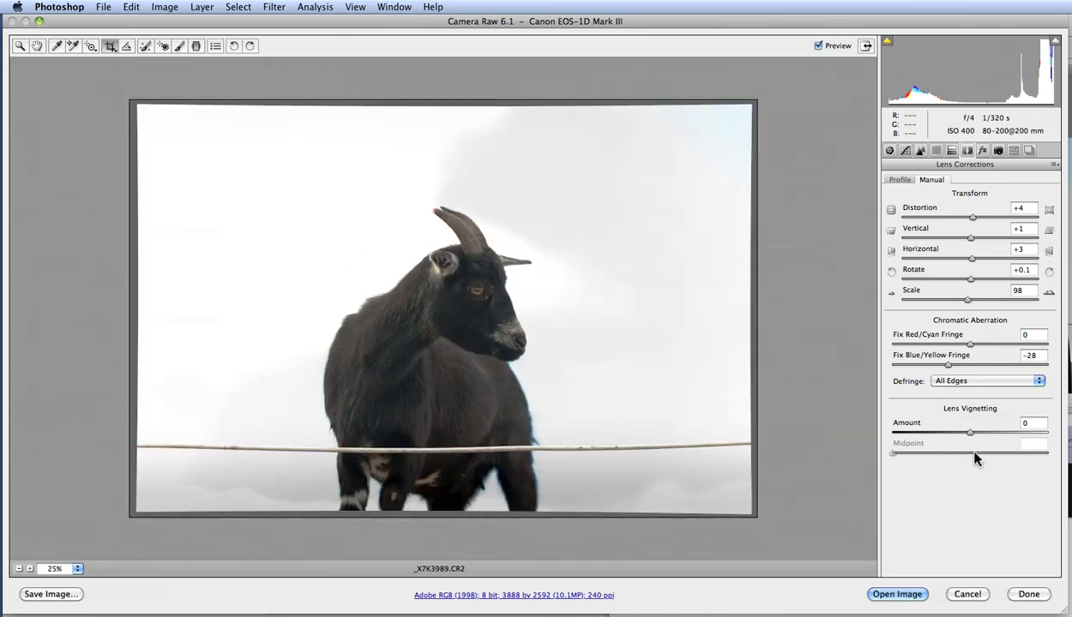
mouse_move(970, 435)
left_mouse_down()
mouse_move(897, 438)
mouse_move(960, 429)
left_mouse_up()
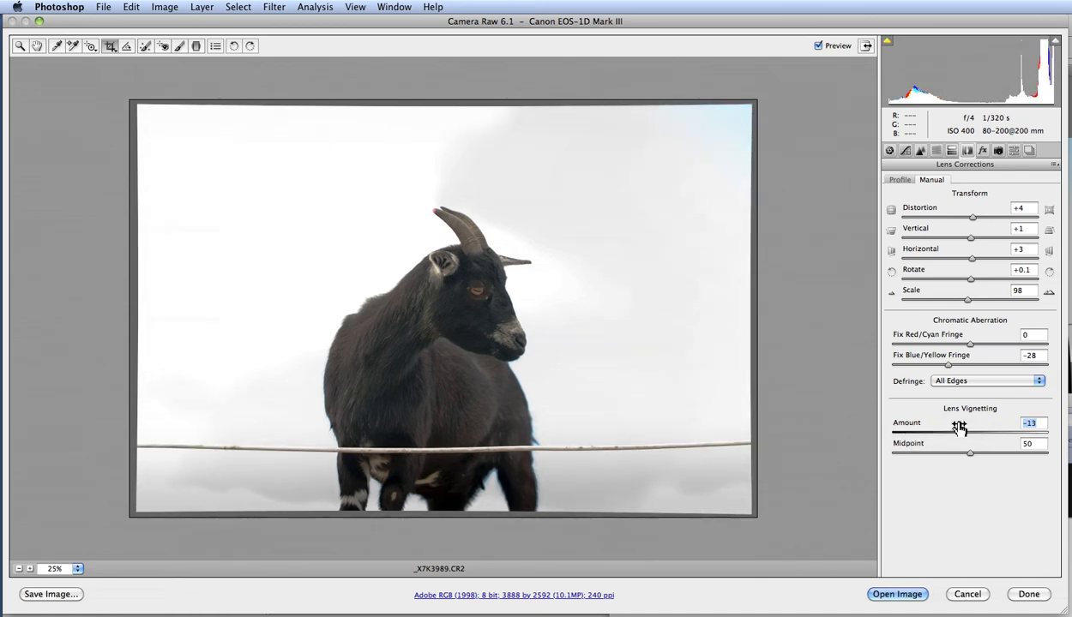
left_click(900, 181)
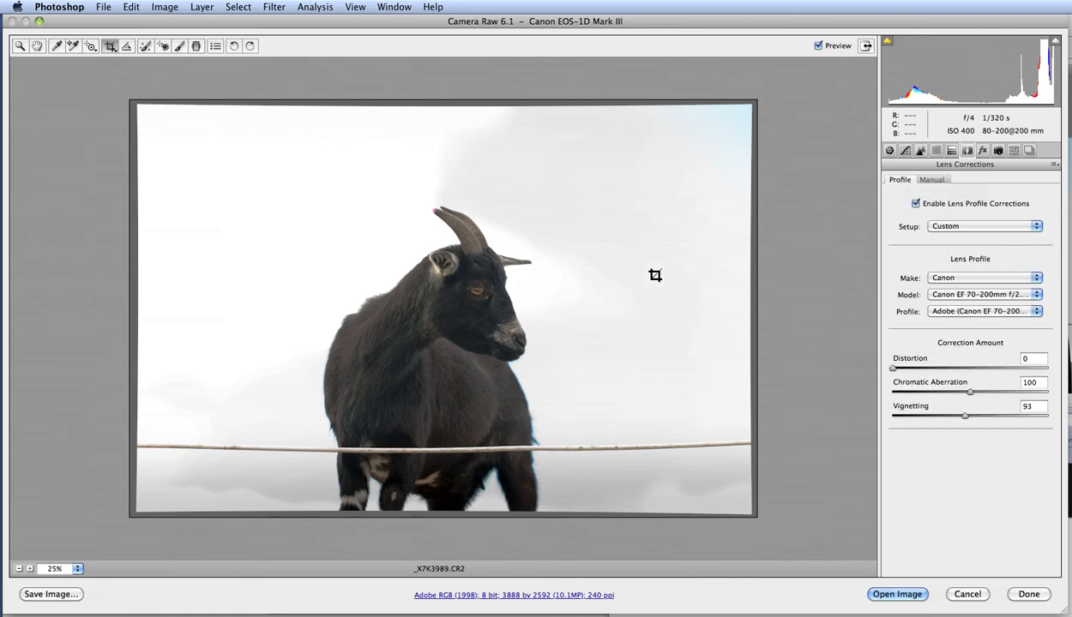